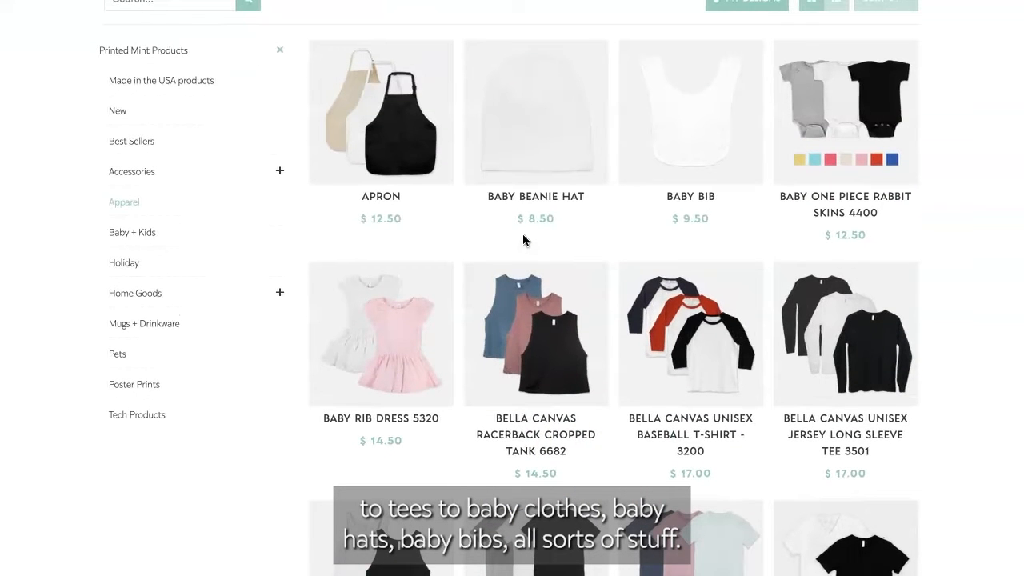
- Find the Bella Canvas Unisex Tee 3001 among the apparel products and open its product page
scroll(523, 235, "up", 3)
scroll(522, 234, "down", 5)
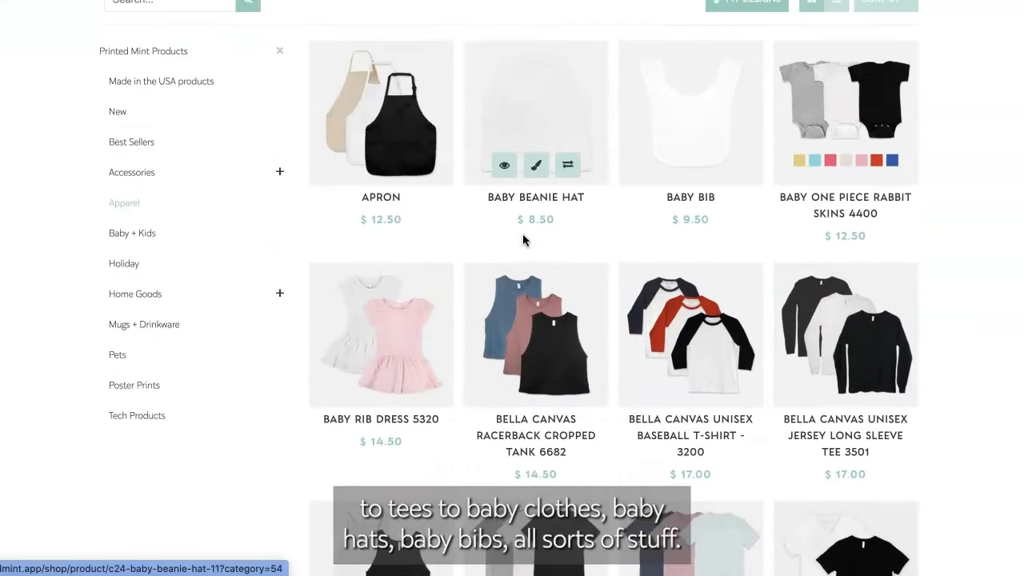
scroll(523, 239, "down", 3)
scroll(524, 240, "down", 2)
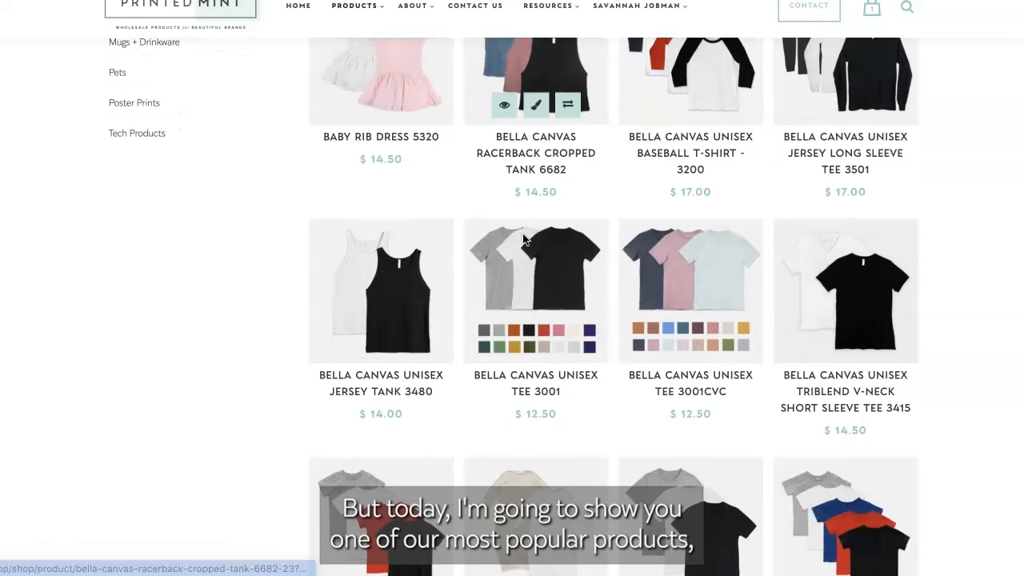
left_click(552, 389)
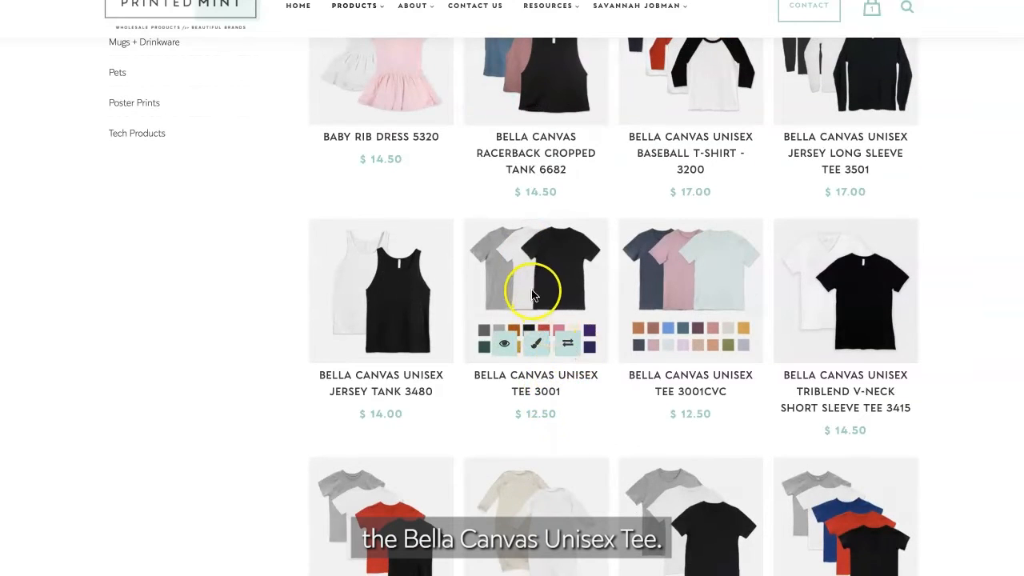
- Preview the Unisex Tee 3001 in the purple colour option
scroll(974, 517, "up", 2)
scroll(974, 518, "down", 2)
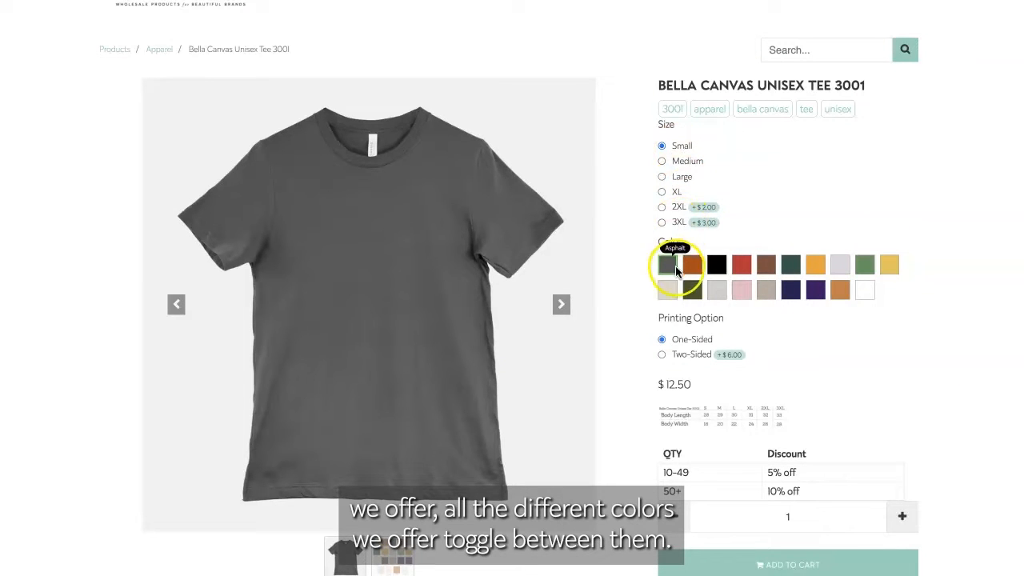
left_click(817, 297)
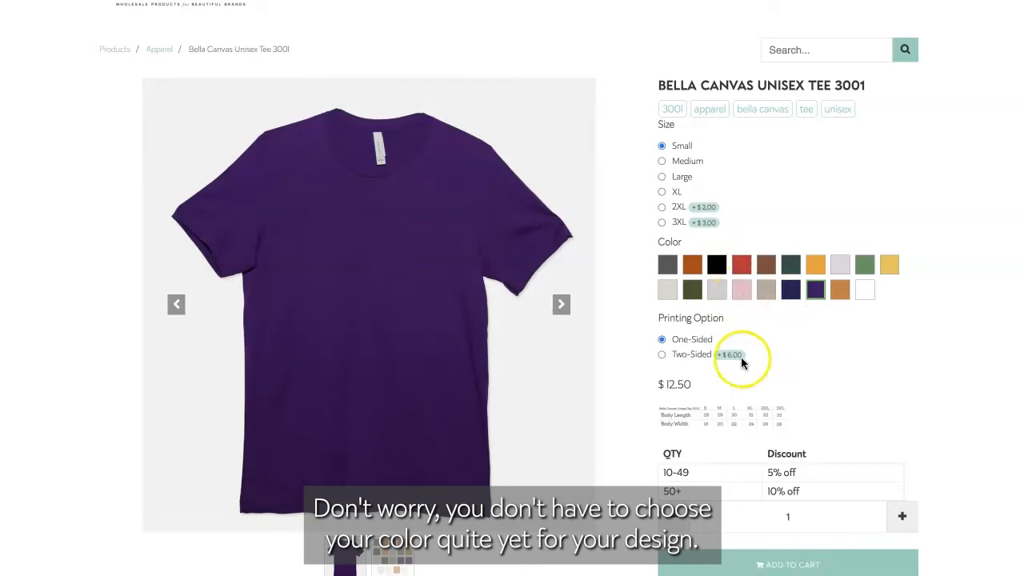
- Read the tee's product info on colours, materials, care and two-sided printing
scroll(784, 464, "down", 4)
left_click(137, 335)
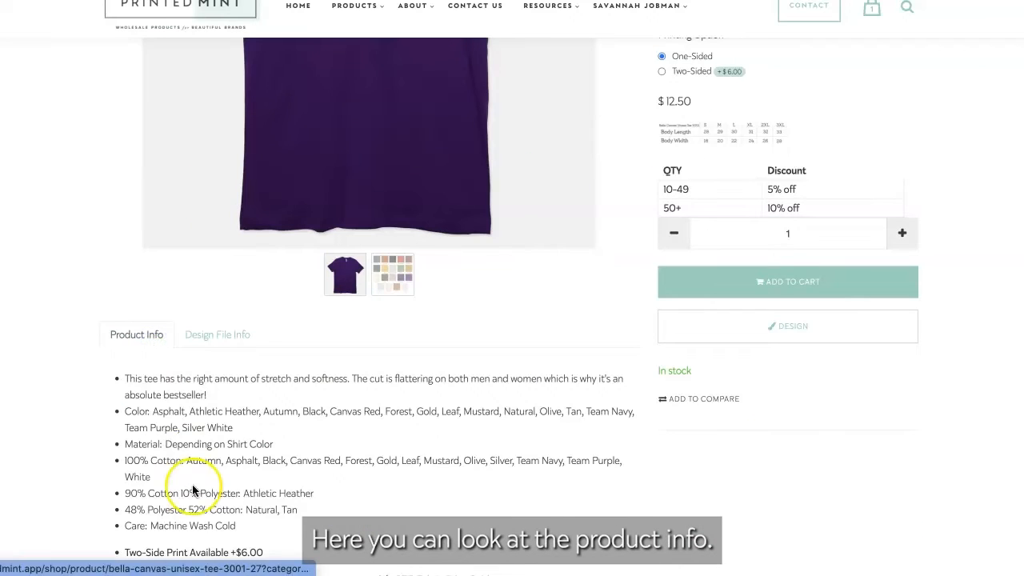
scroll(200, 484, "down", 1)
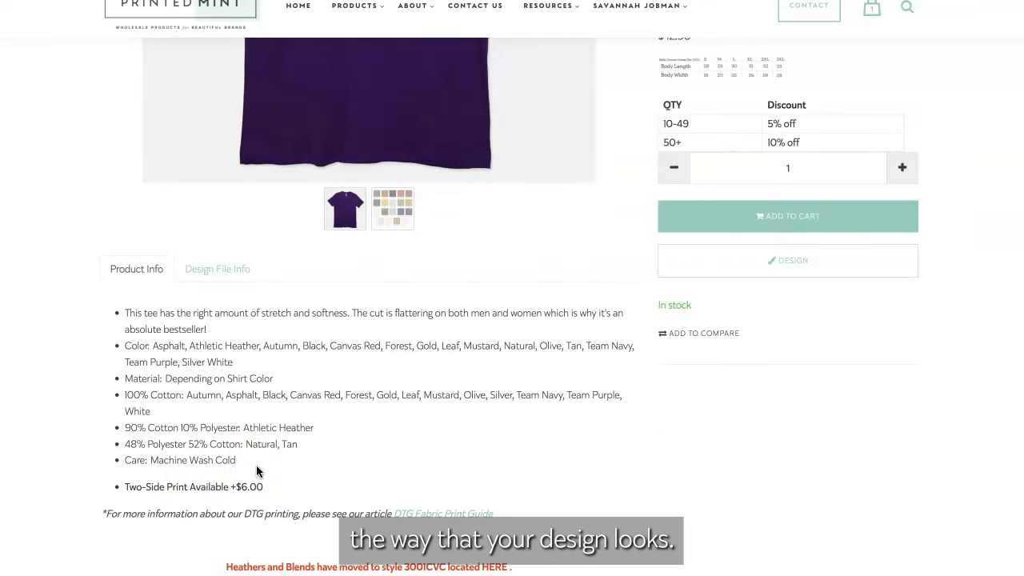
scroll(240, 372, "down", 1)
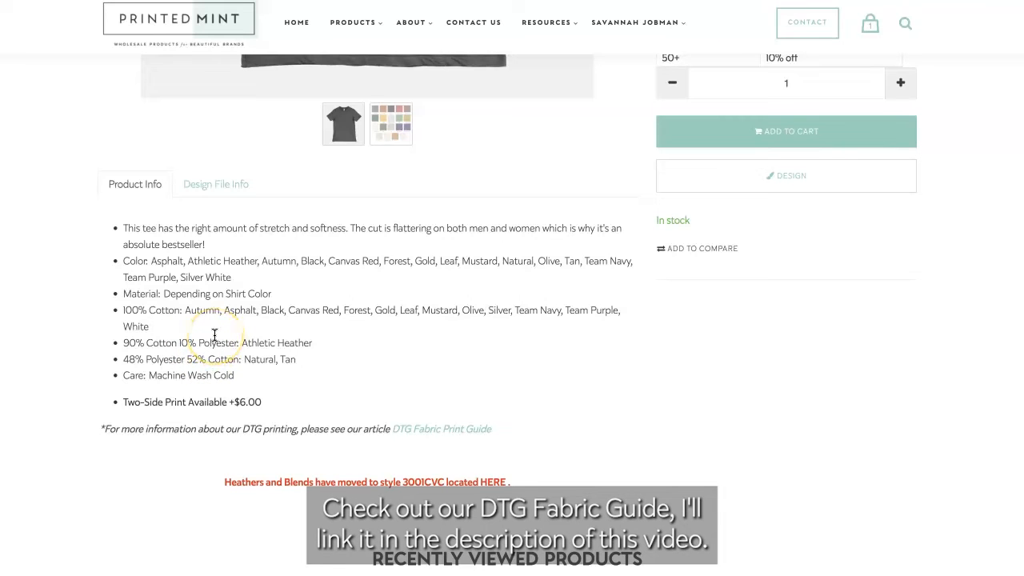
scroll(221, 274, "up", 1)
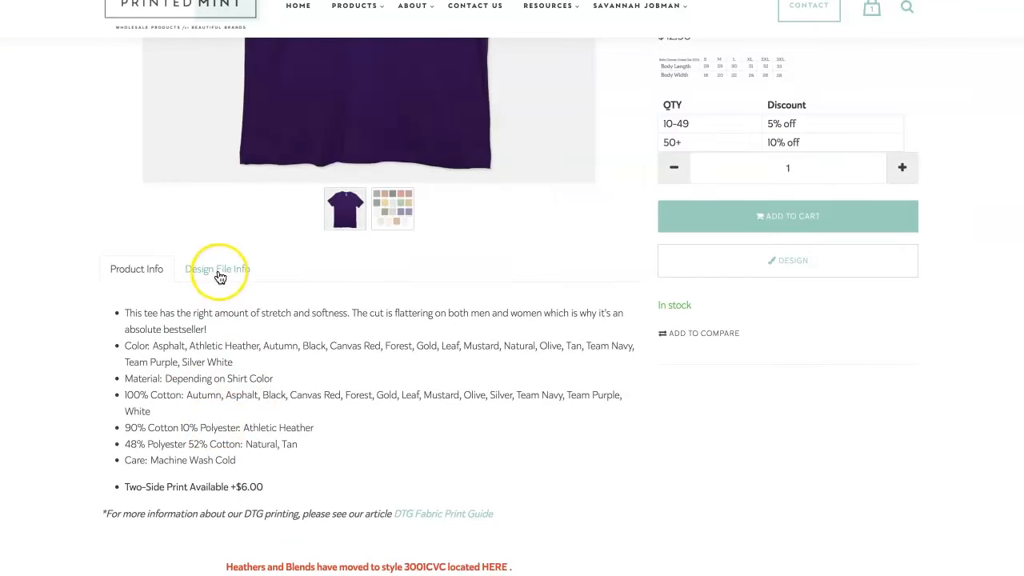
- Examine the tee's design file info for the required file type and dimensions
left_click(220, 270)
left_click_drag(328, 319, 311, 319)
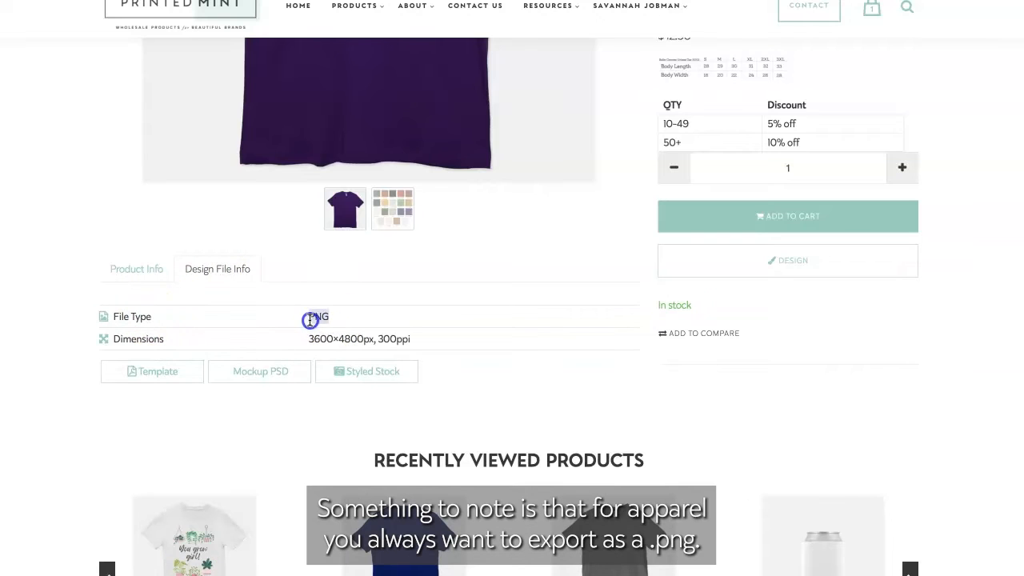
left_click(436, 340)
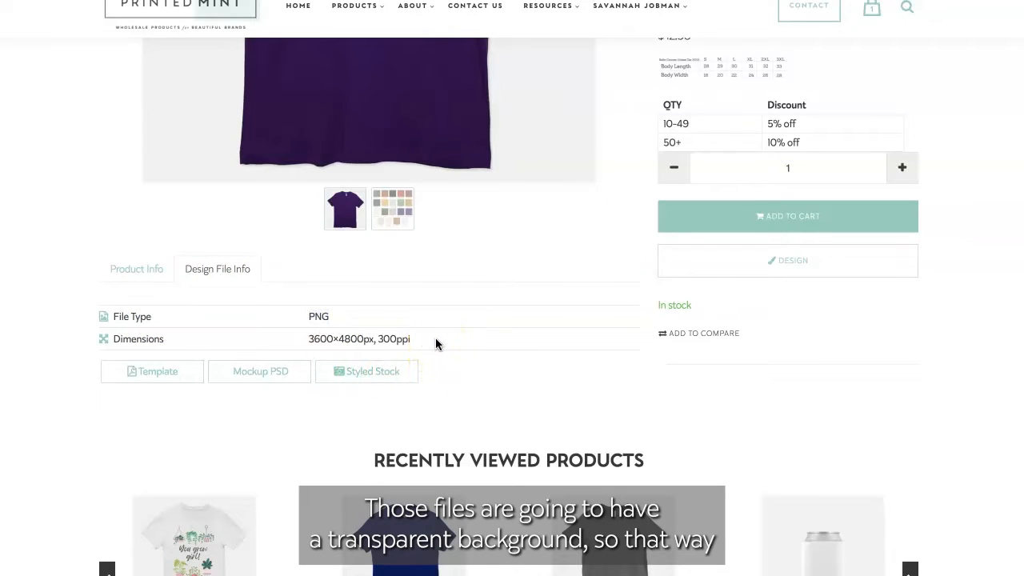
- Open the design editor for the tee and set the shirt colour to tan
scroll(436, 344, "up", 3)
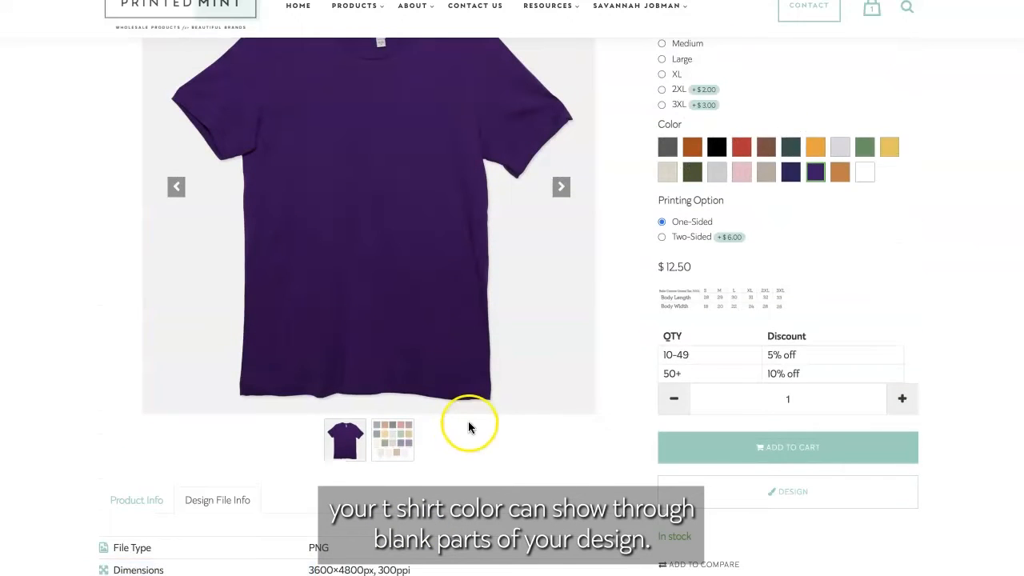
scroll(466, 416, "up", 1)
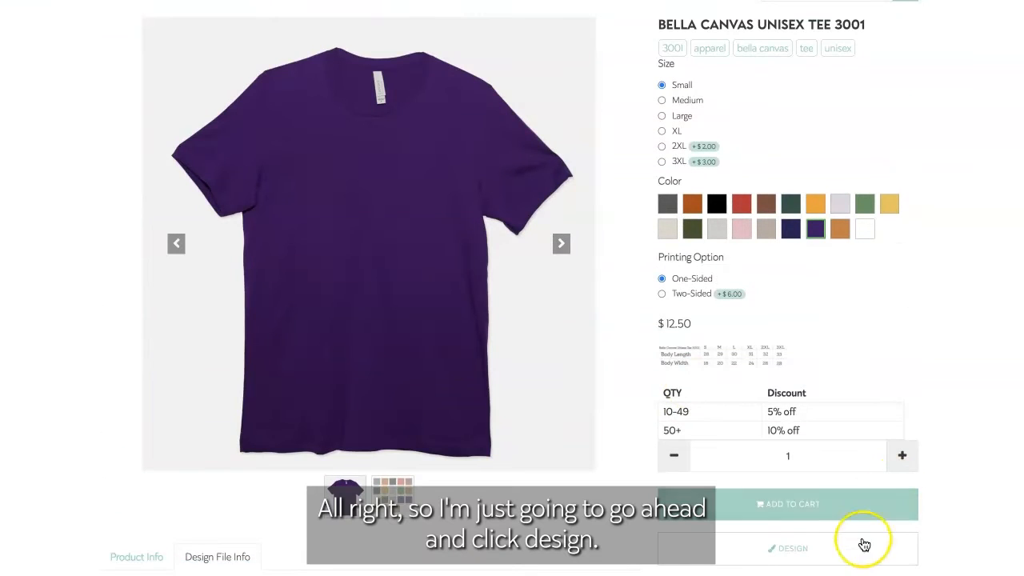
left_click(857, 558)
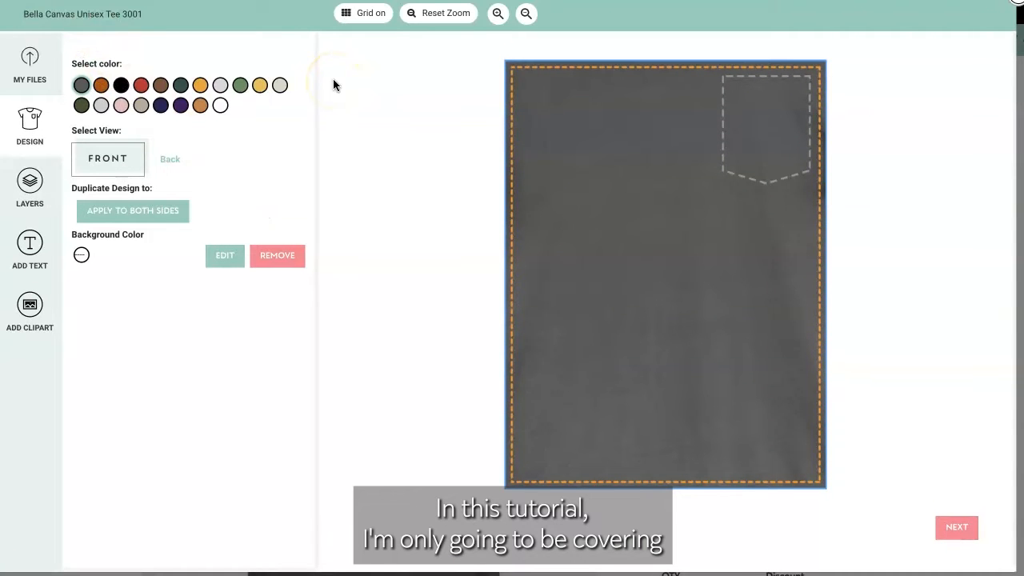
left_click(549, 203)
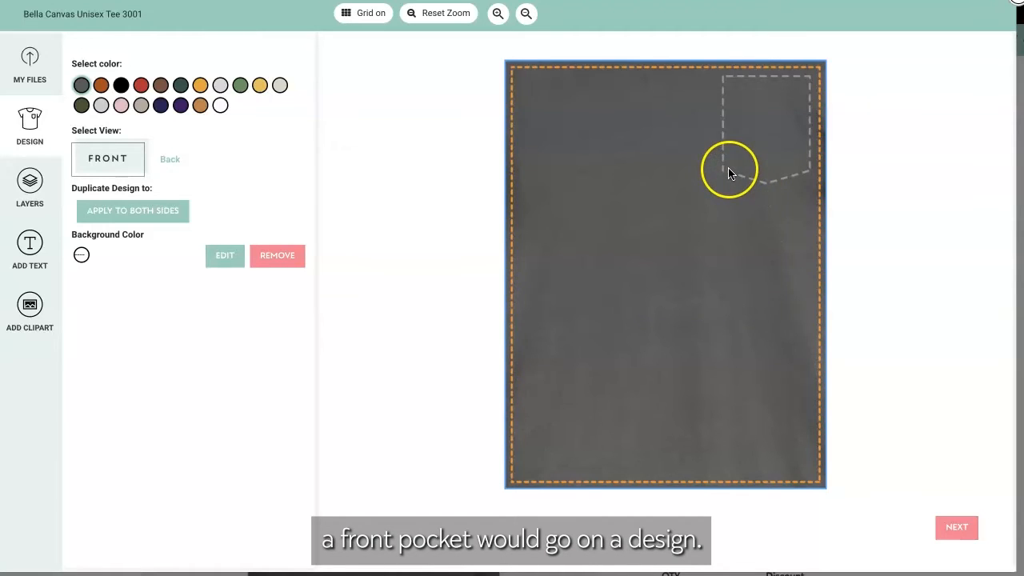
left_click(143, 91)
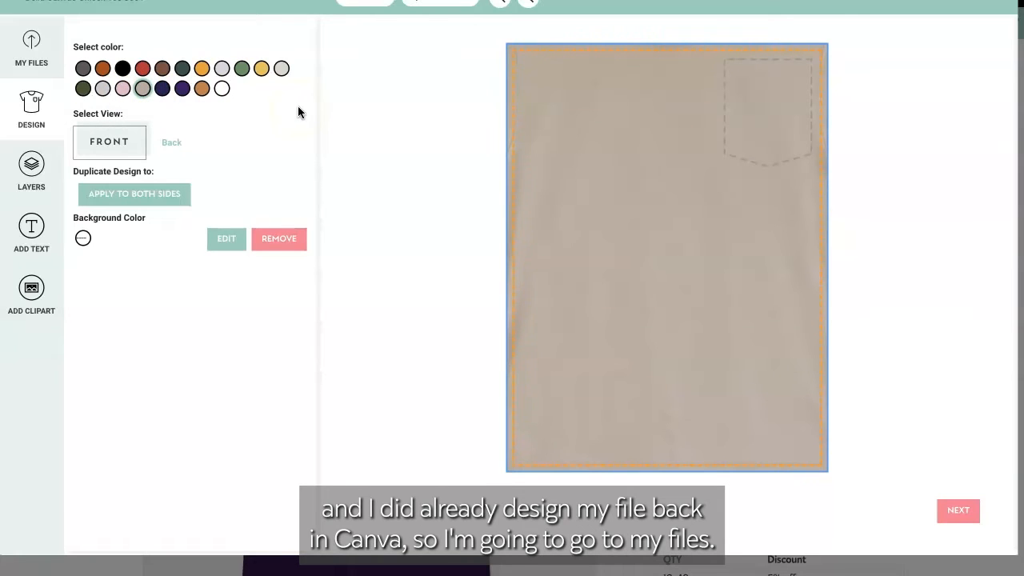
- Place the uploaded file You Grow Girl! (2).png on the front of the shirt
left_click(51, 57)
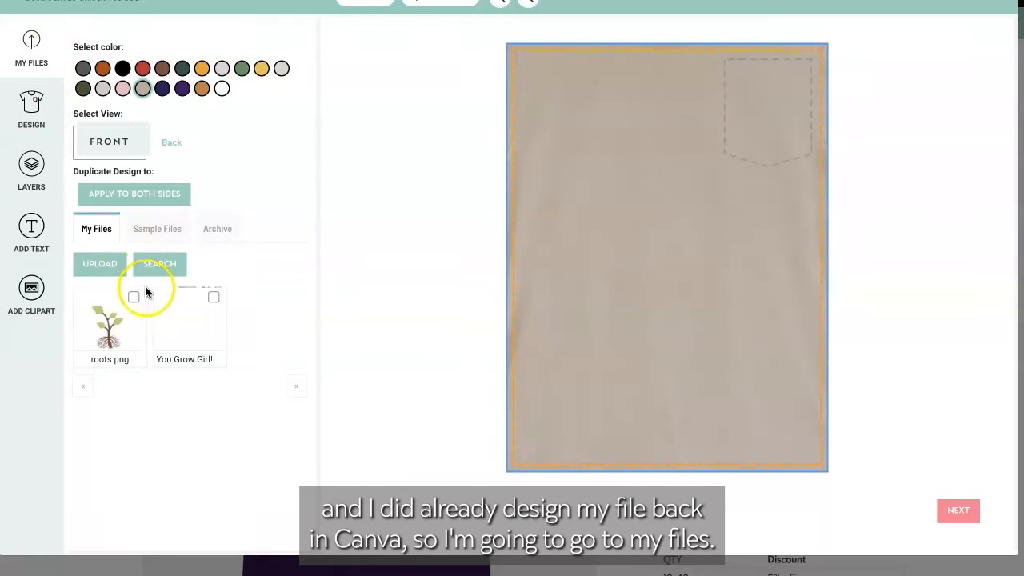
mouse_move(160, 355)
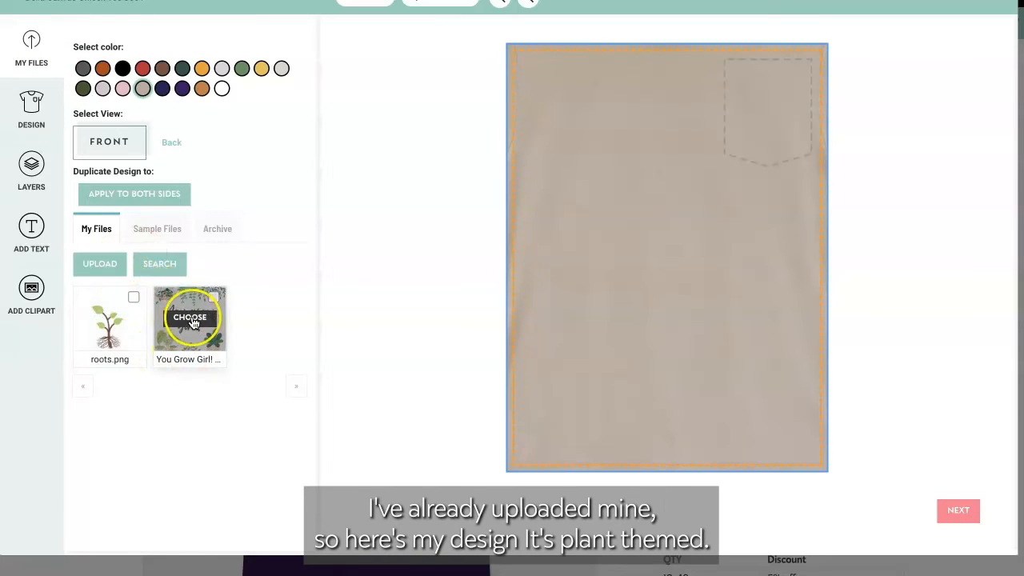
left_click(204, 320)
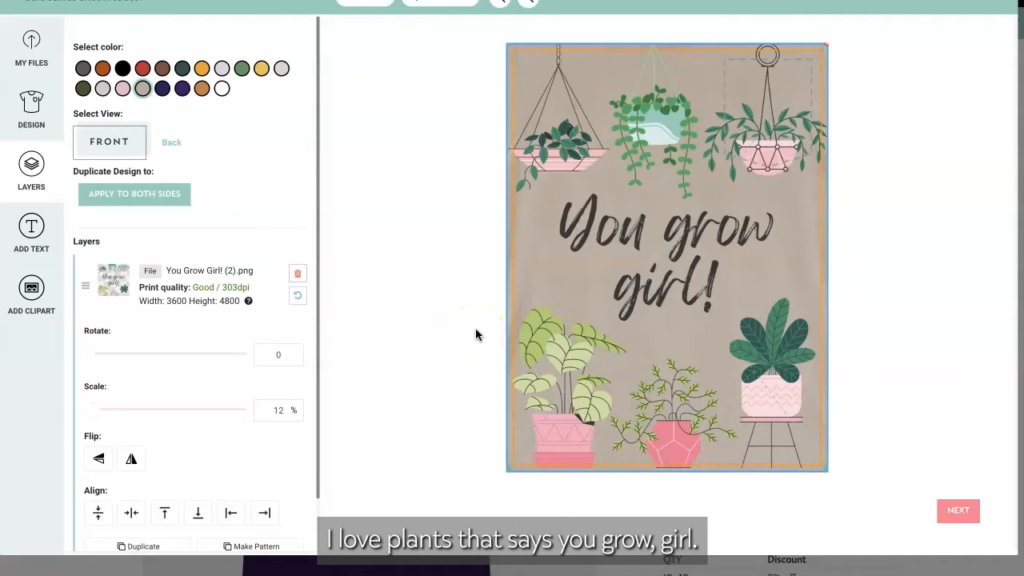
- Reposition the front artwork and scale it down slightly so it fits within the orange dashed safe area
left_click(606, 327)
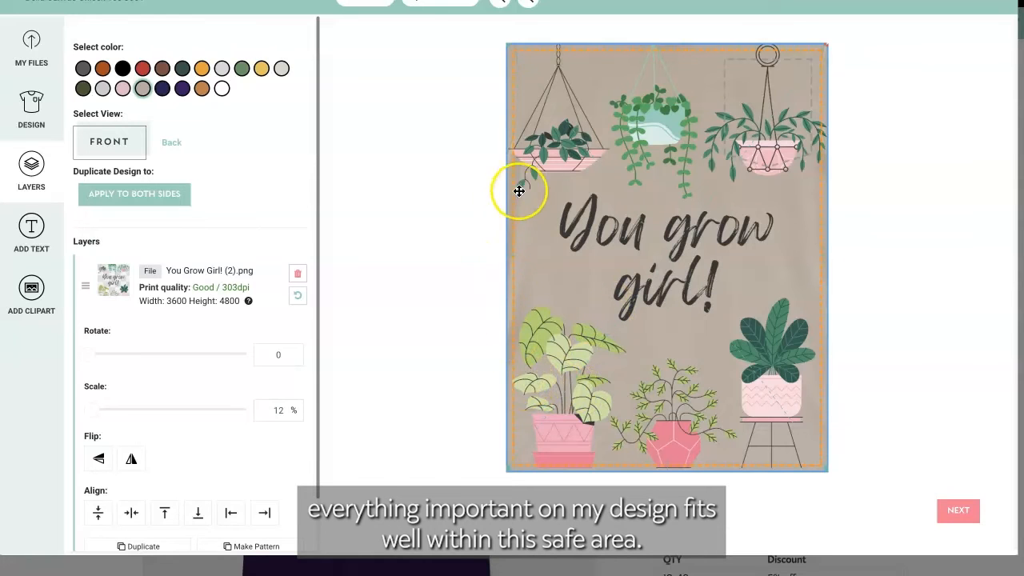
left_click_drag(595, 248, 607, 240)
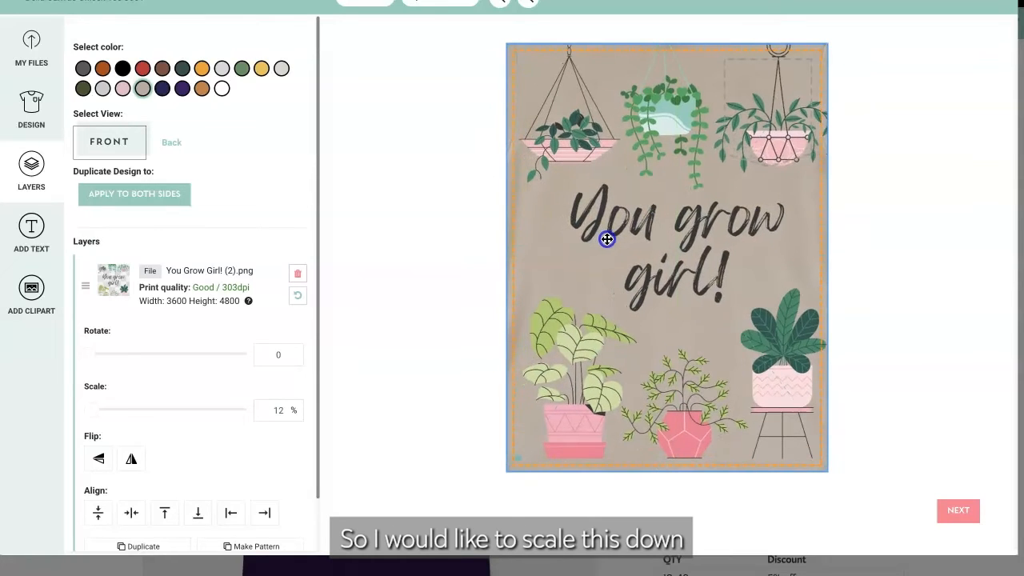
left_click_drag(519, 461, 520, 458)
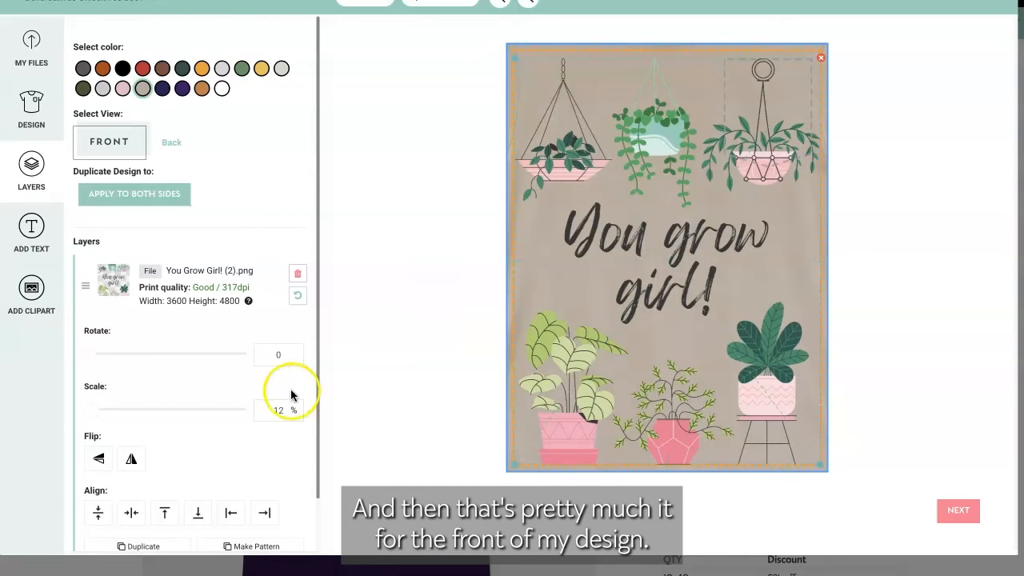
scroll(290, 394, "down", 1)
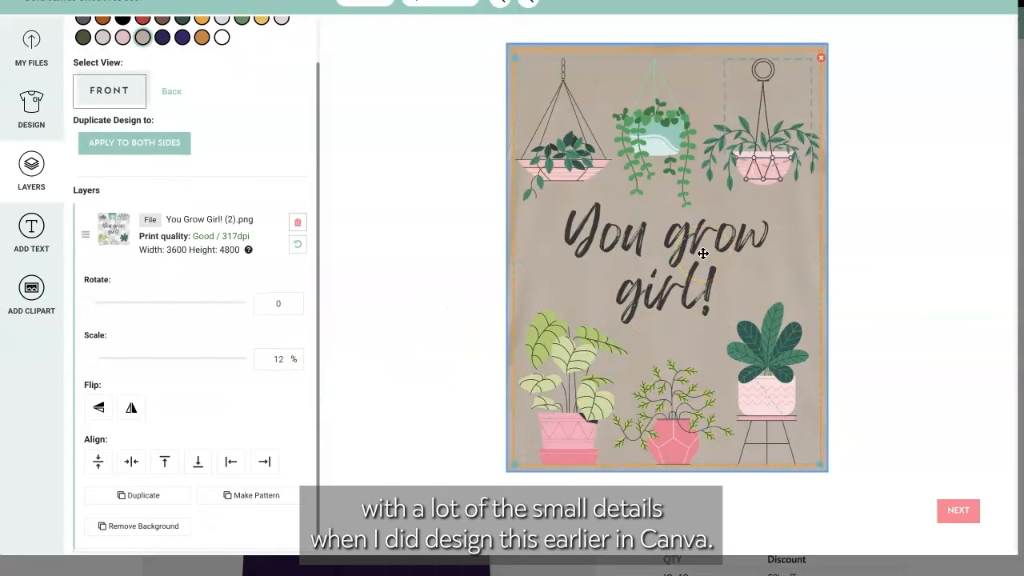
scroll(223, 356, "up", 1)
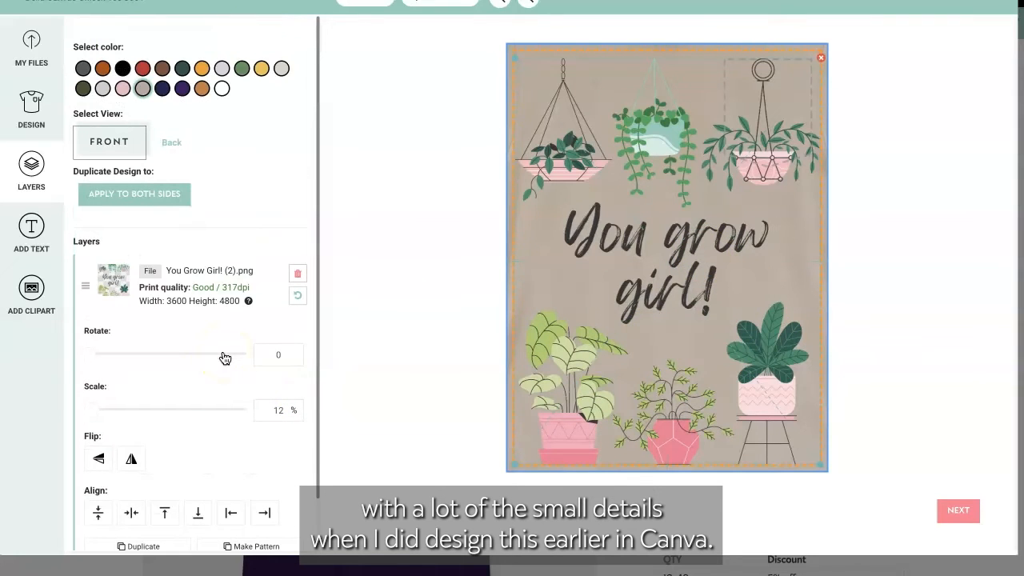
- Add the text "I'm rooting for you!" to the back of the shirt
left_click(174, 144)
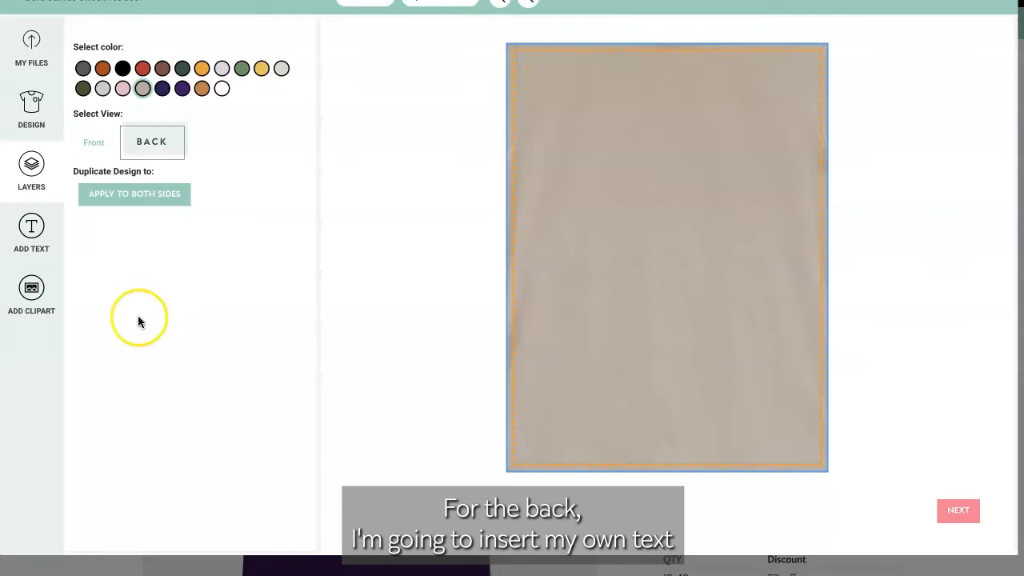
left_click(31, 232)
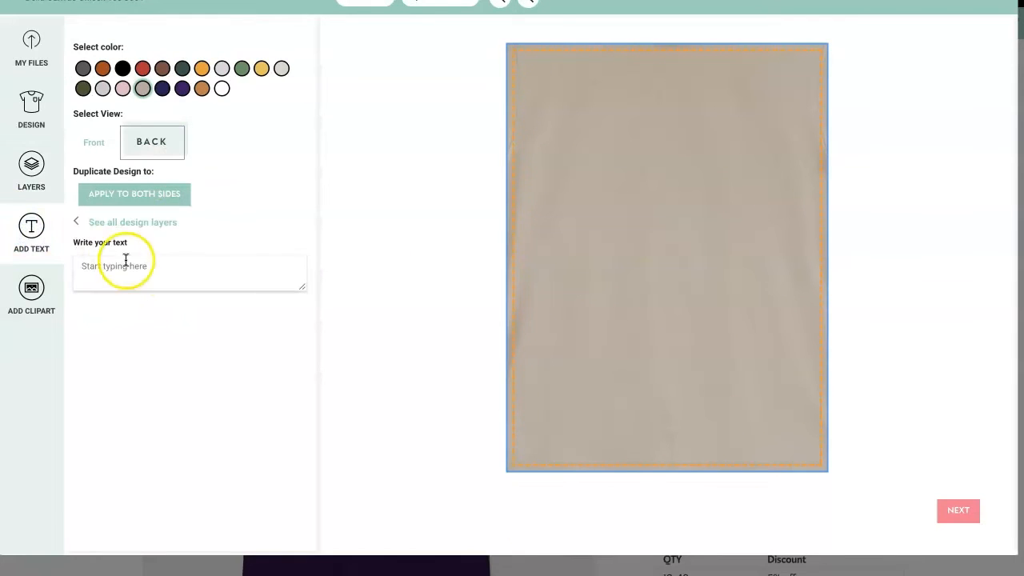
left_click(101, 146)
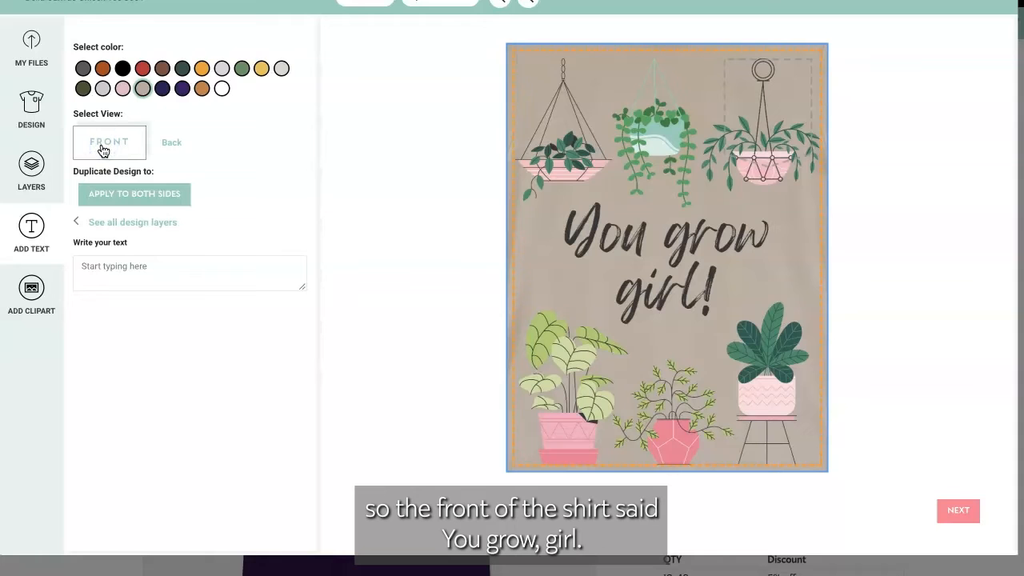
left_click(150, 147)
left_click(162, 267)
type("I'm ")
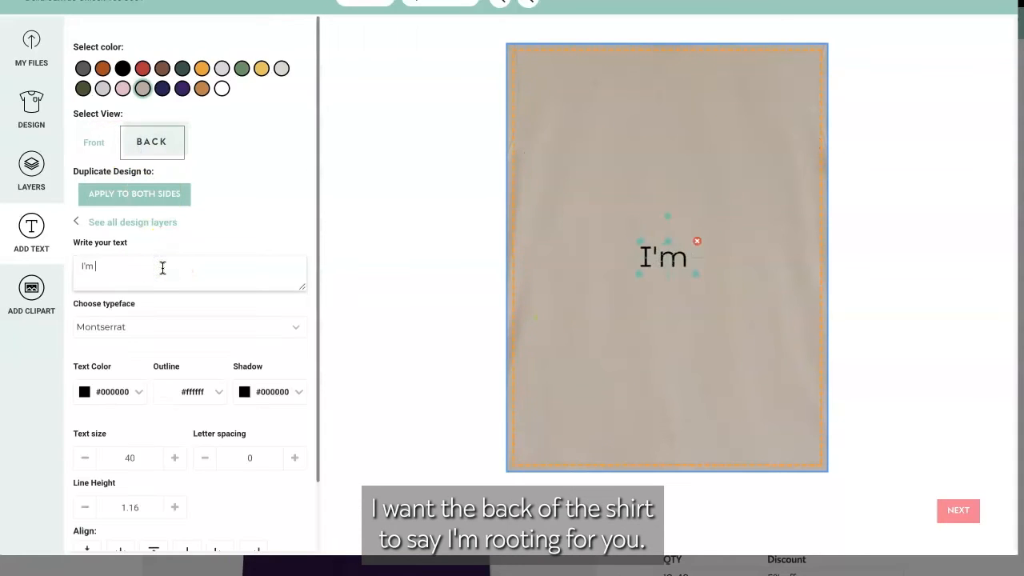
type("rooting for you!")
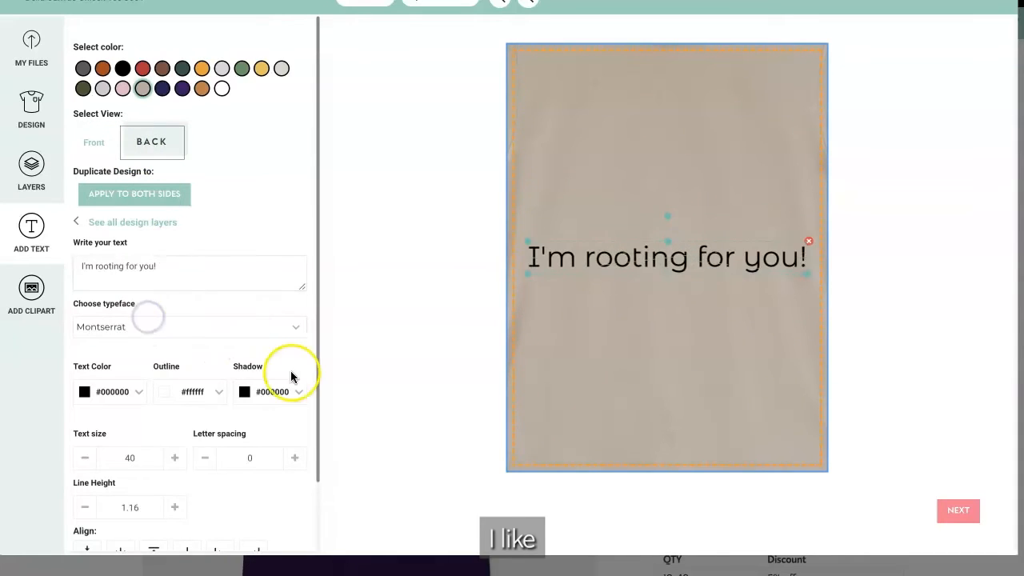
- Change the back text's typeface to Love Ya Like A Sister
left_click(230, 326)
scroll(210, 384, "up", 3)
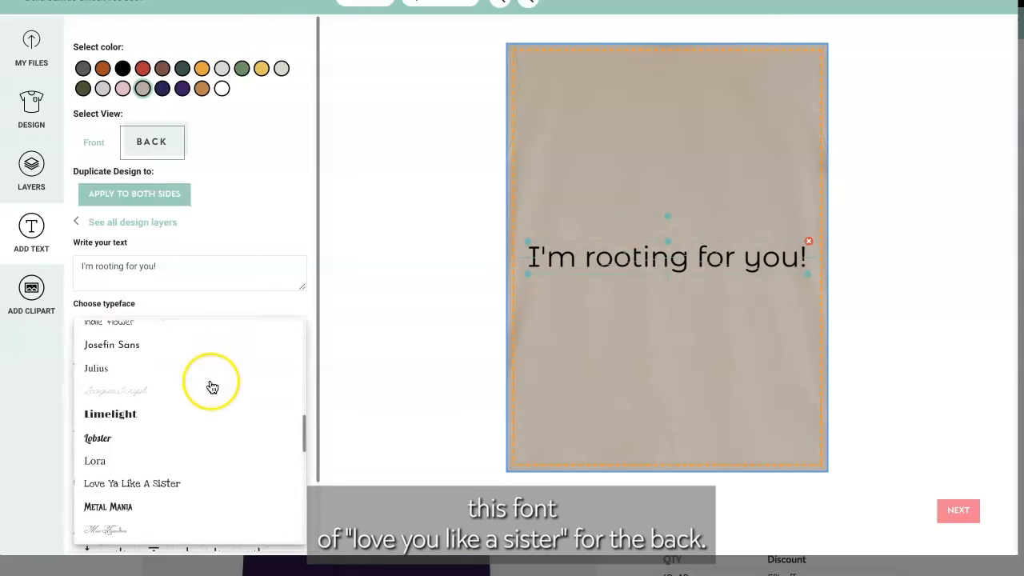
scroll(208, 392, "down", 1)
left_click(206, 397)
- Move the back text to the top of the print area and enlarge it to nearly the safe area's width
left_click_drag(651, 265, 652, 85)
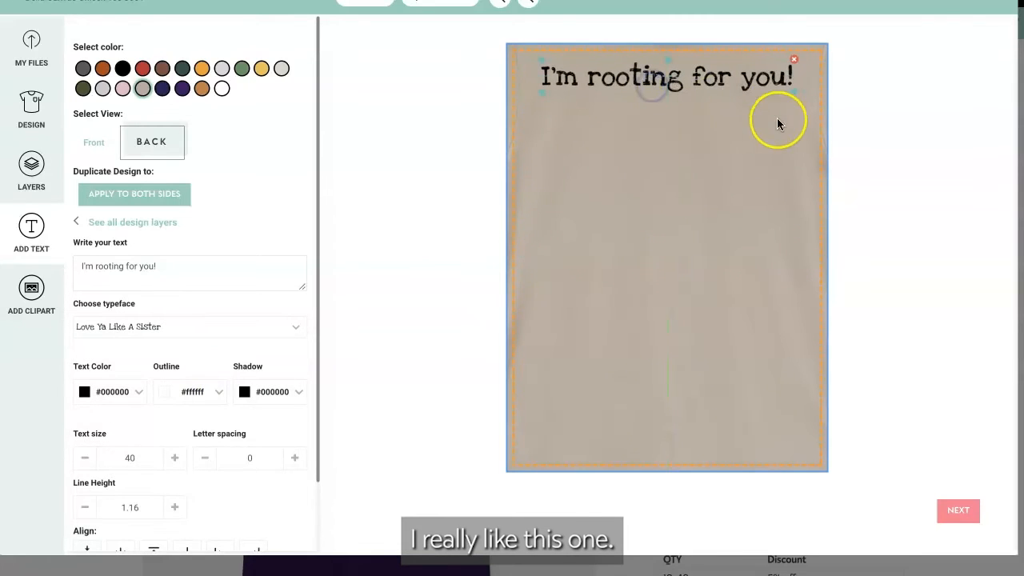
left_click_drag(792, 91, 804, 104)
left_click(747, 149)
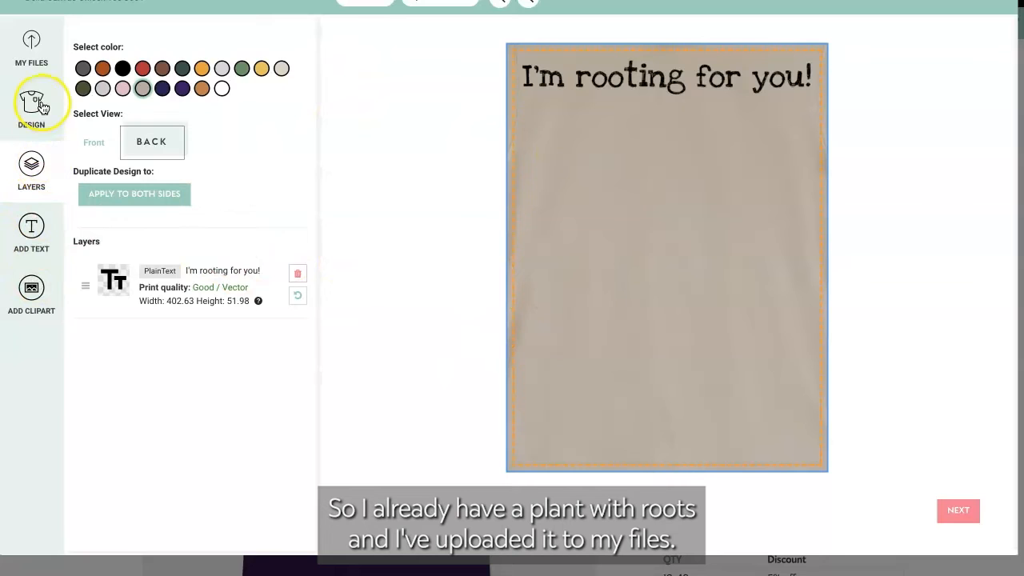
- Add roots.png to the back of the shirt, position it below the text and enlarge it to 24% scale
left_click(40, 42)
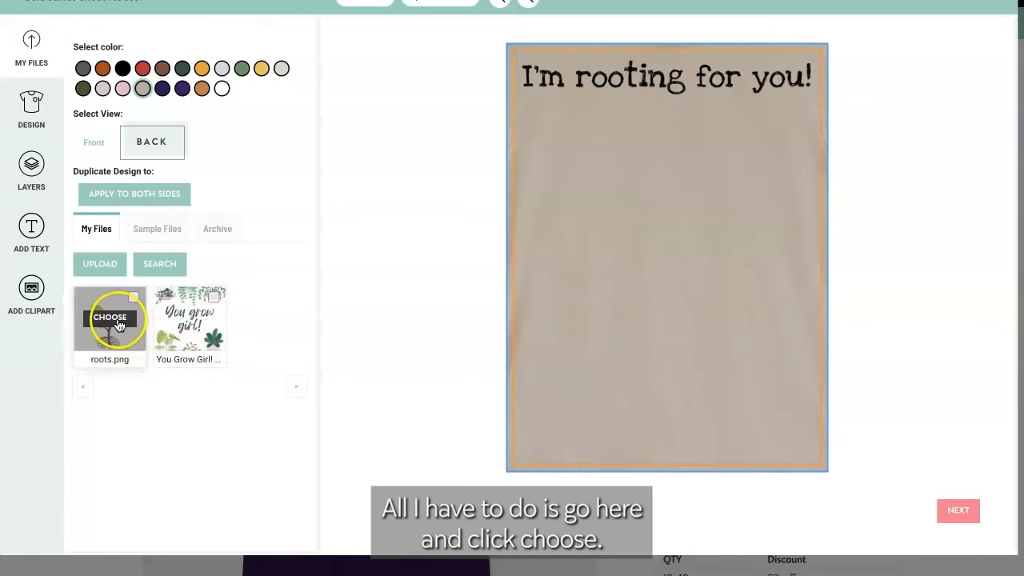
left_click(118, 325)
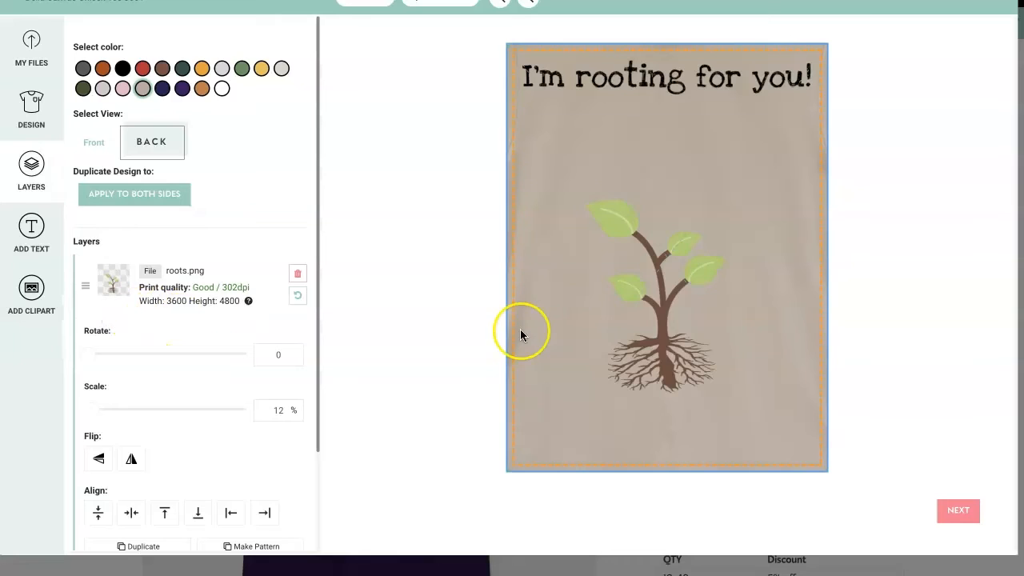
left_click_drag(641, 326, 640, 283)
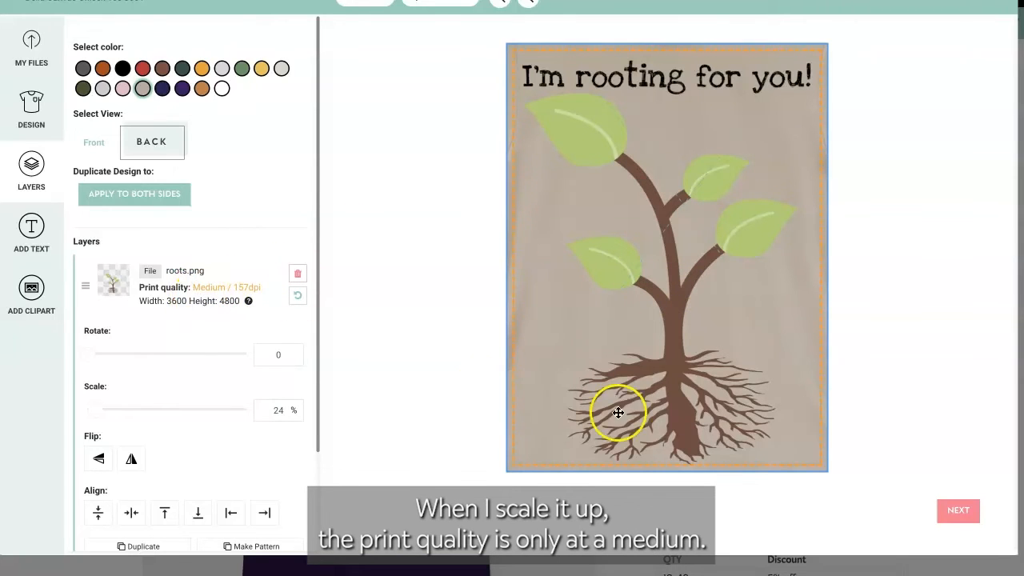
- Shrink the roots image and place it below the back text, and check the front and back designs
left_click_drag(664, 373, 710, 251)
left_click(103, 137)
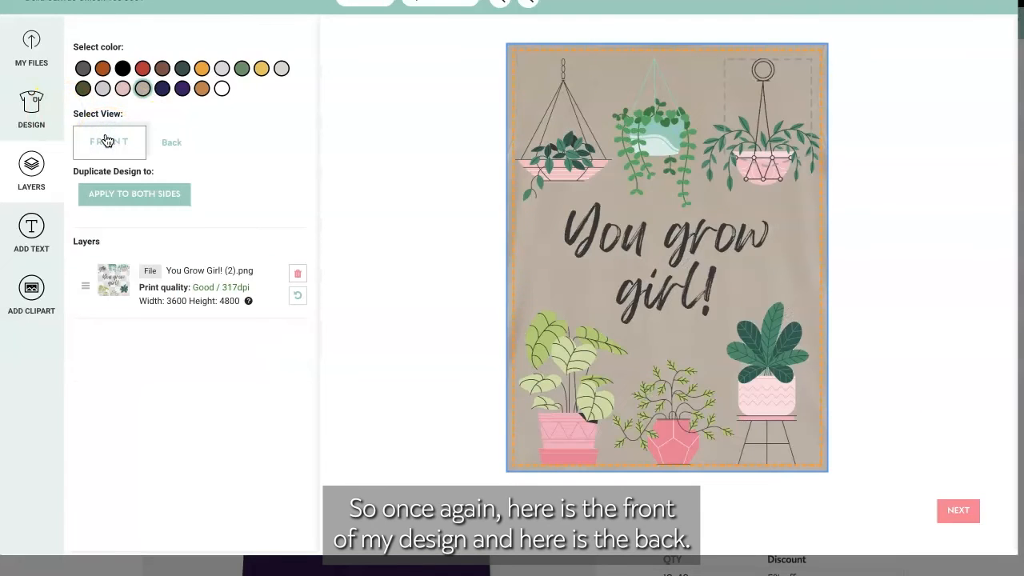
left_click(169, 140)
- Generate the shirt mockups and review both the front and back views
left_click(891, 291)
left_click(957, 510)
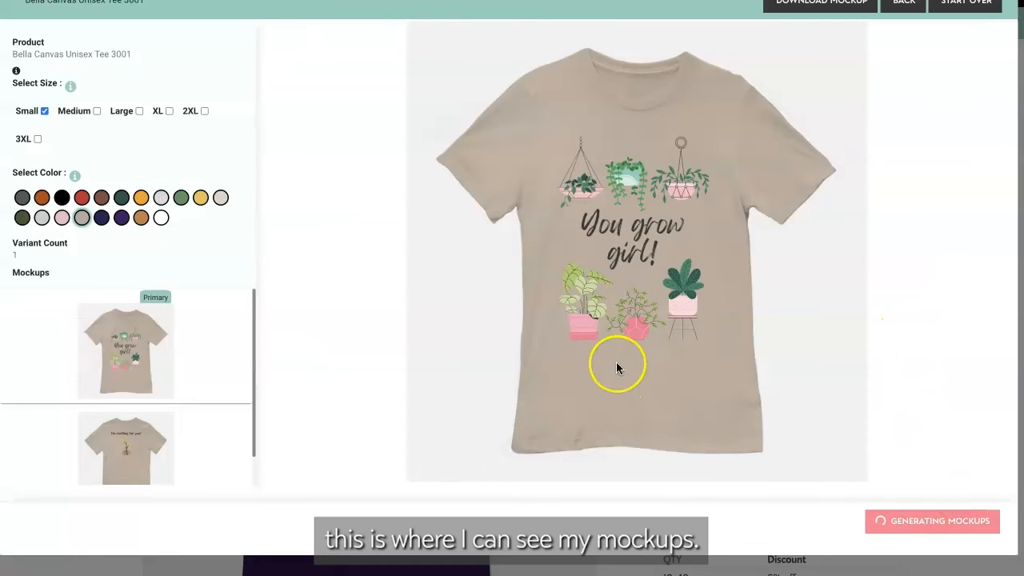
scroll(200, 389, "down", 1)
left_click(138, 421)
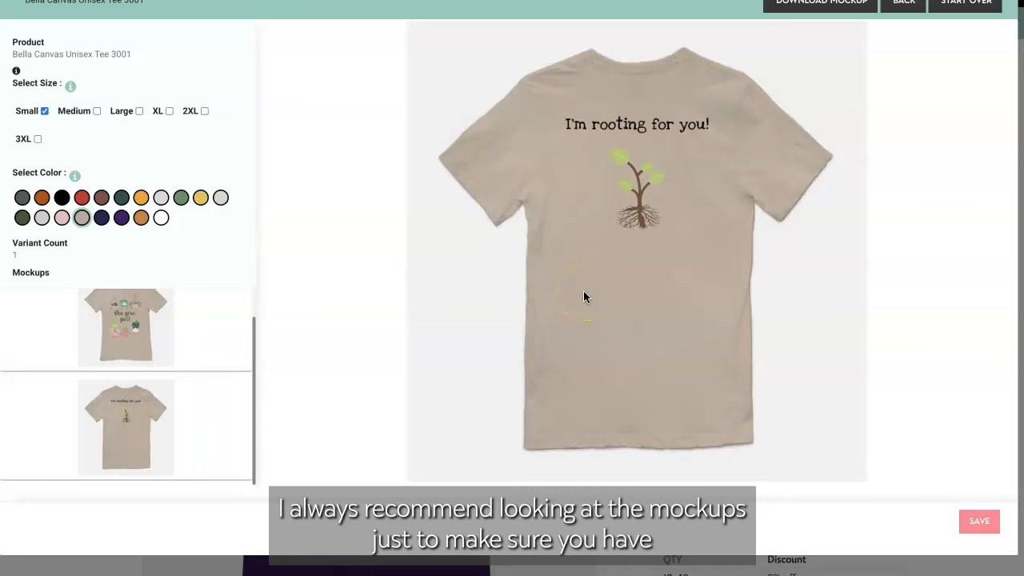
left_click(137, 320)
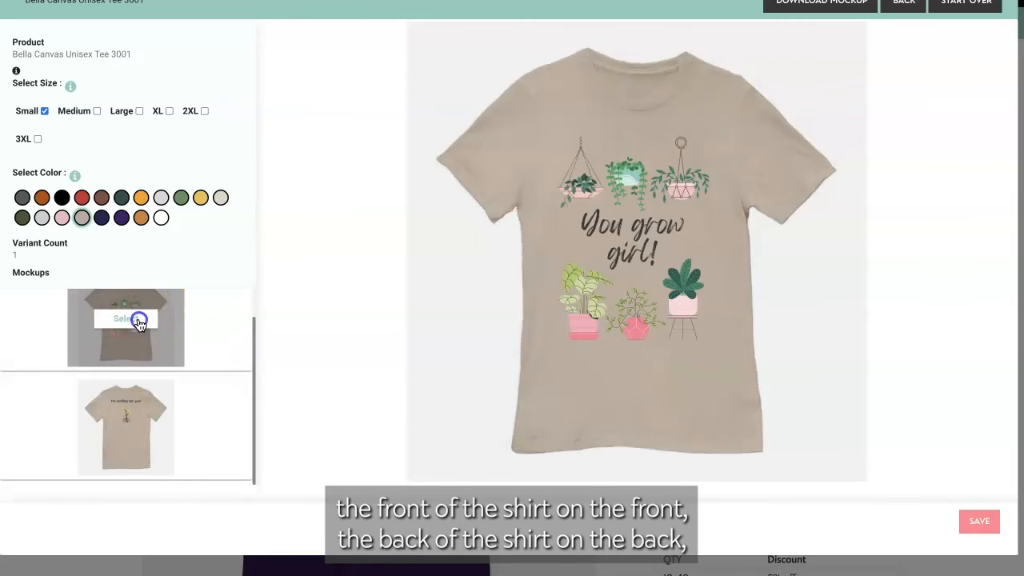
left_click(120, 428)
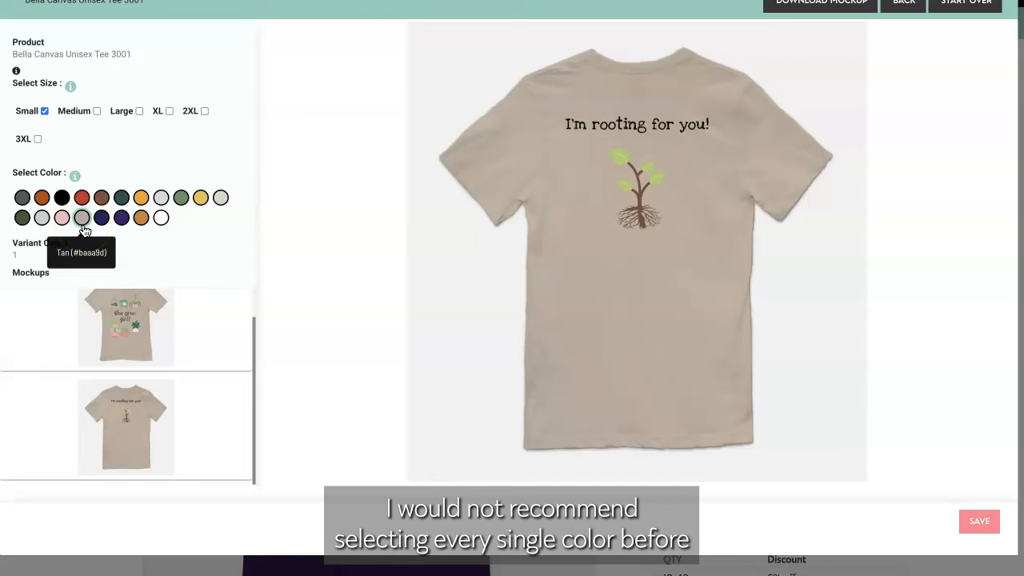
mouse_move(101, 320)
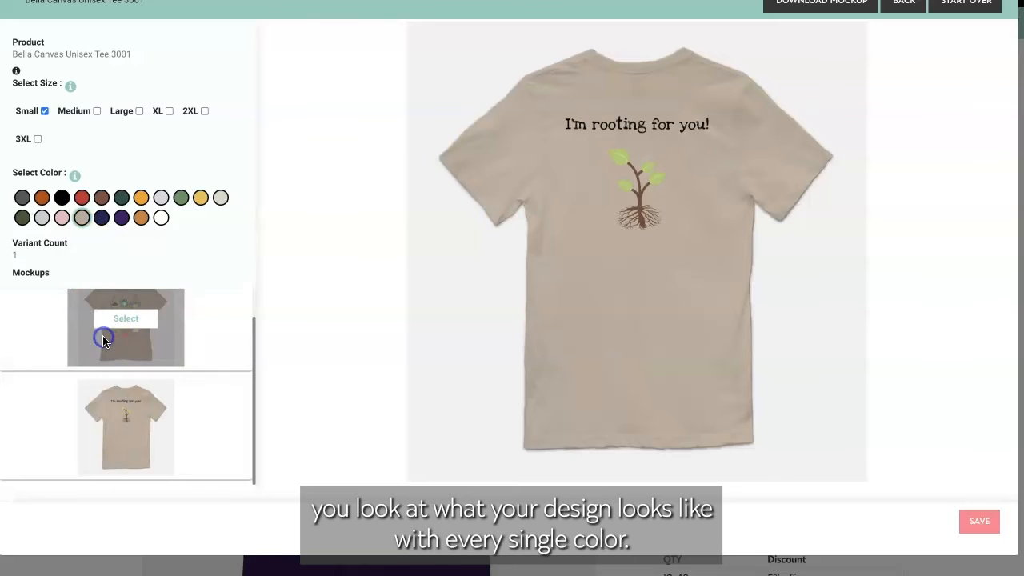
left_click(122, 321)
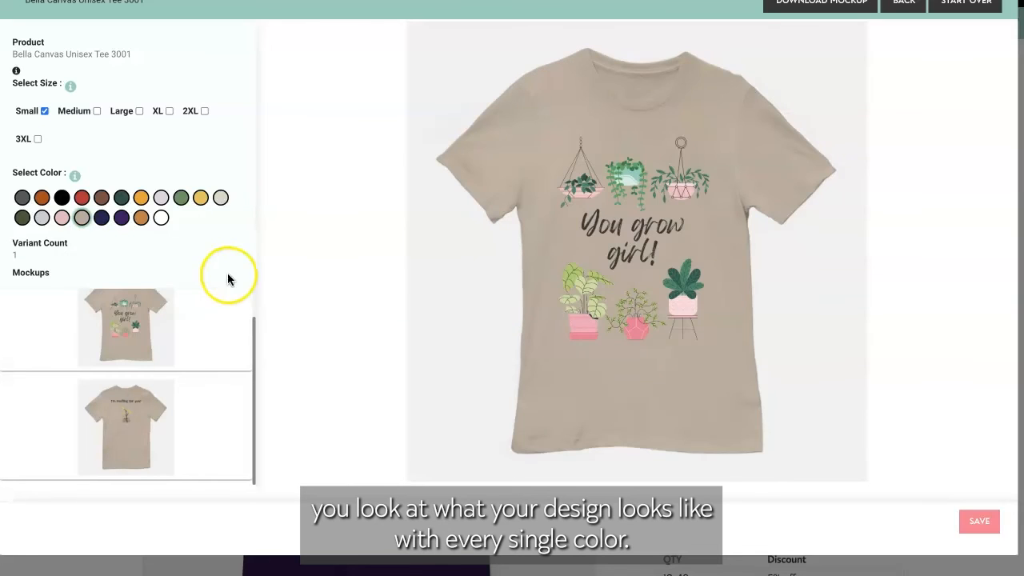
- Add Soft Pink, Silver and golden orange to the offered shirt colors, and try Canvas Red before deselecting it
left_click(62, 219)
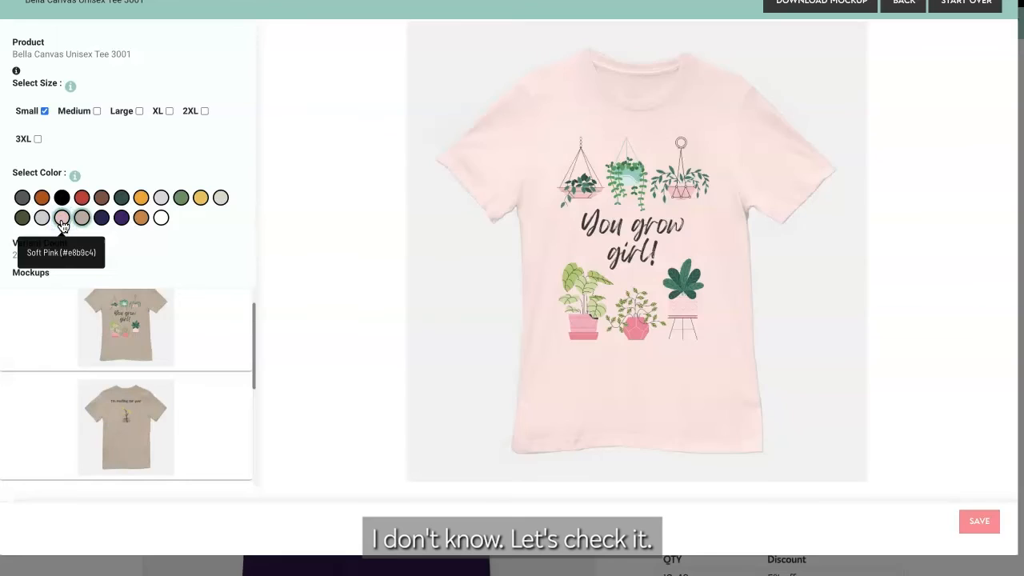
left_click(42, 217)
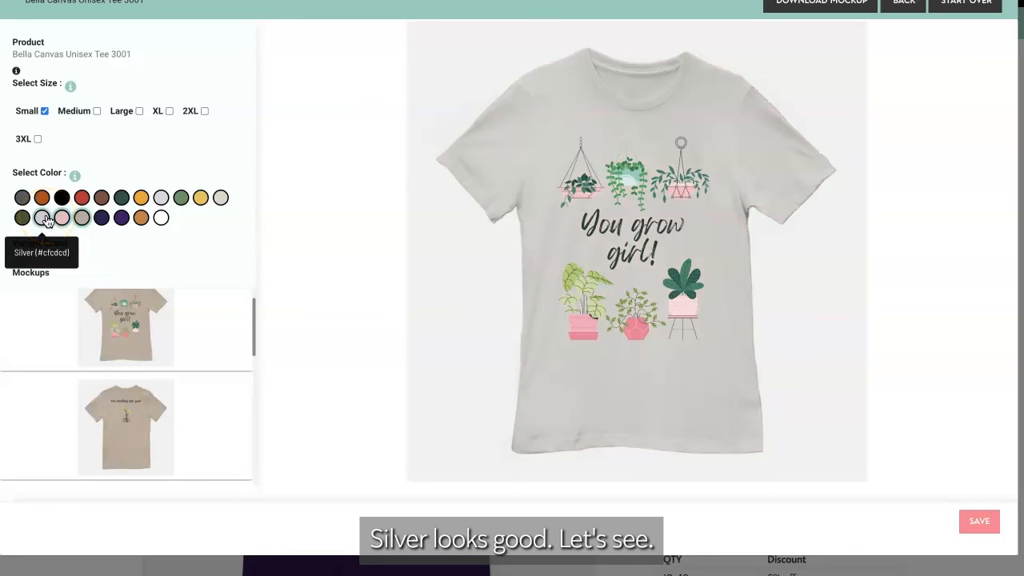
left_click(81, 197)
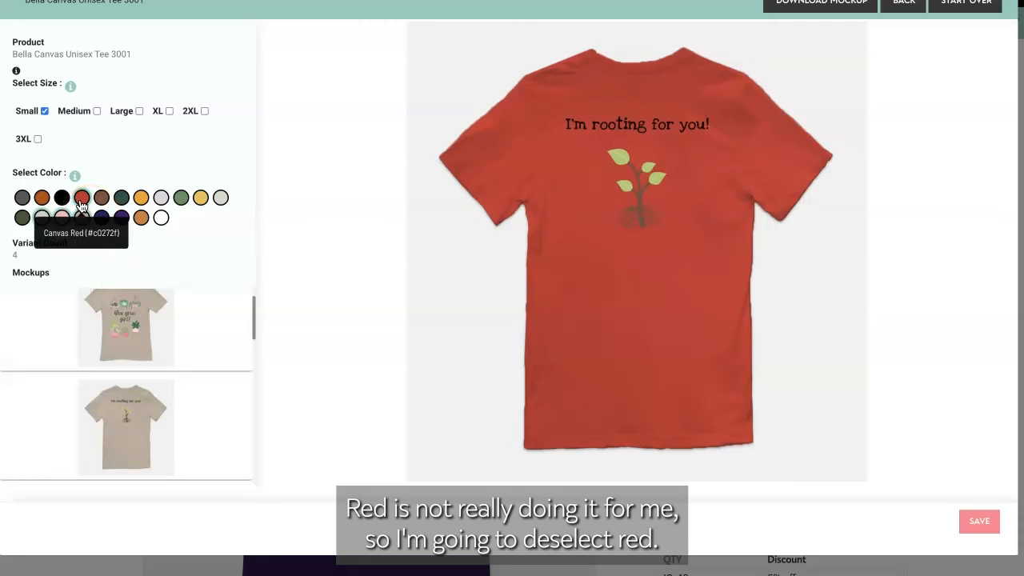
left_click(81, 200)
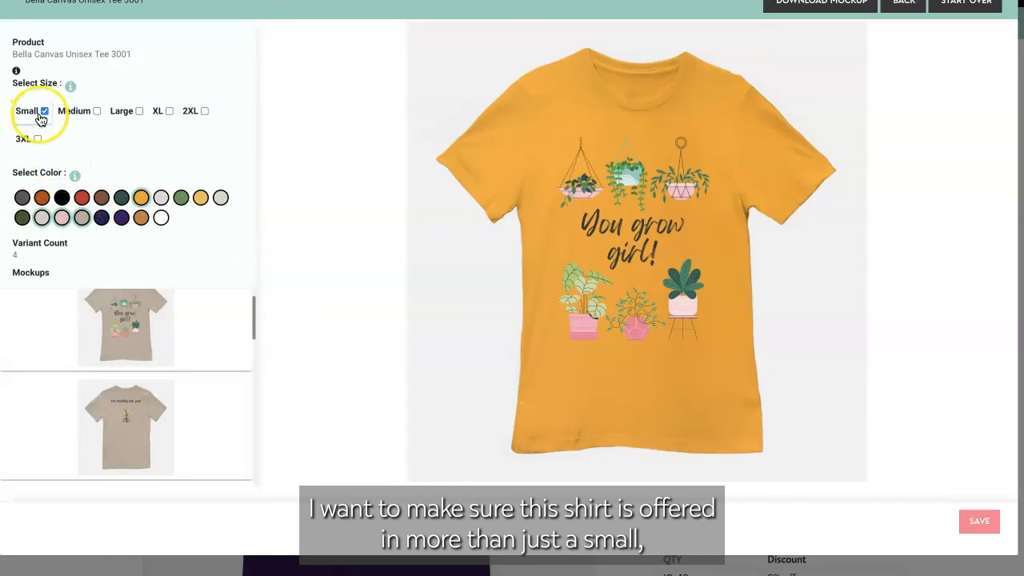
- Offer the shirt in Medium, Large, XL, 2XL and 3XL in addition to Small
left_click(97, 111)
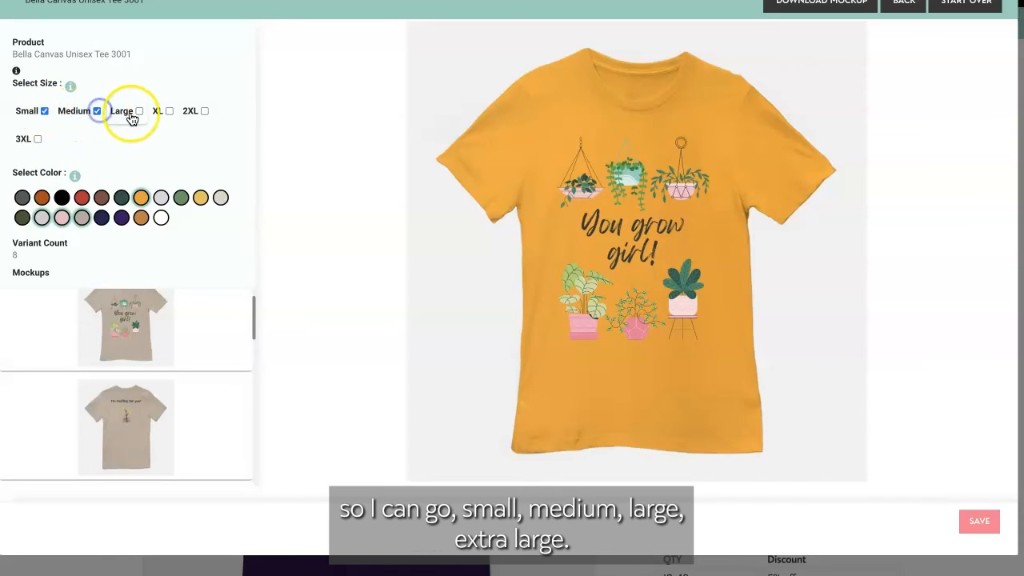
left_click(139, 111)
left_click(169, 110)
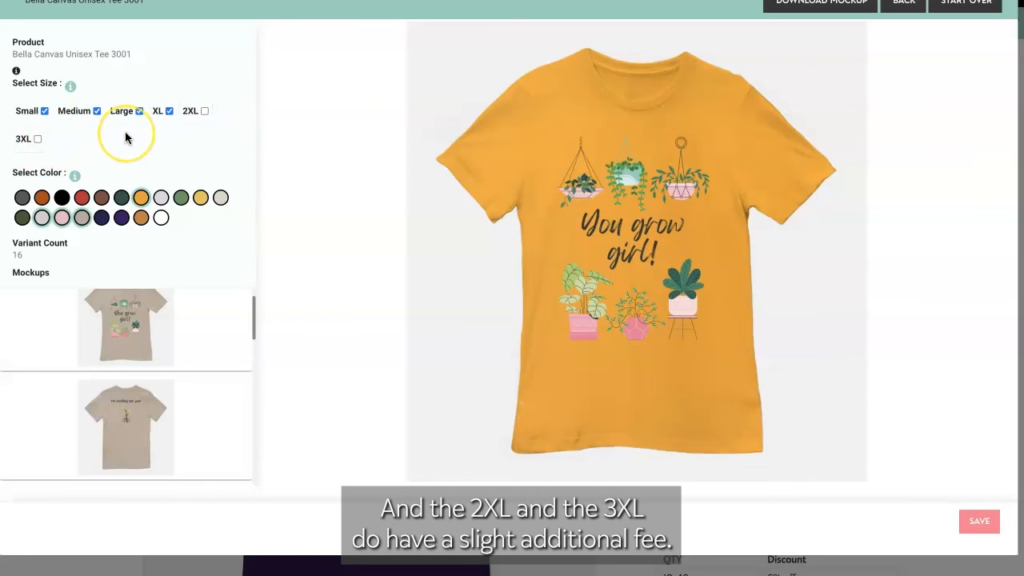
left_click(205, 112)
left_click(37, 139)
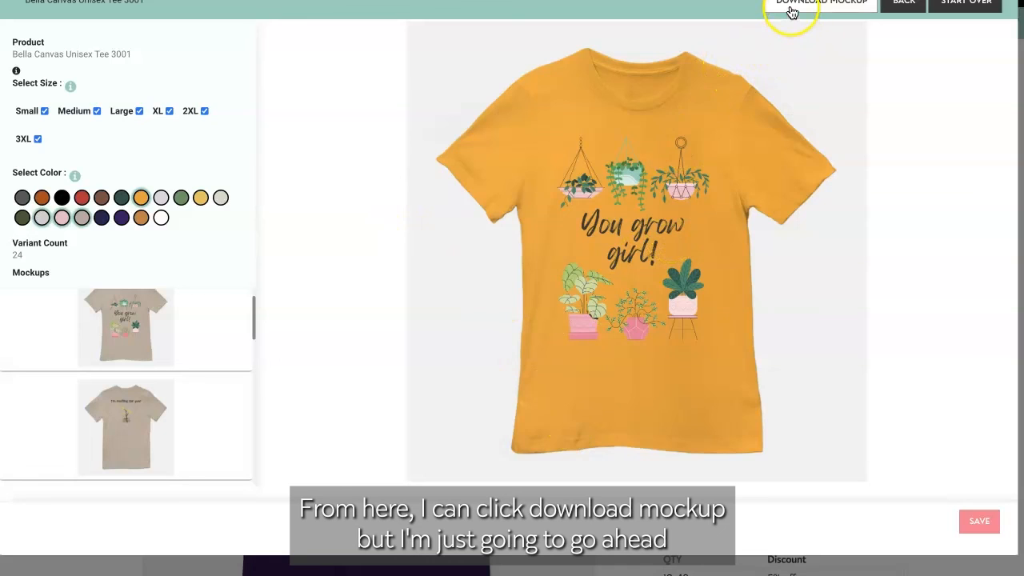
- Save the design with the product name "Plants Bella Canvas Unisex Tee 3001" and open its product page
left_click(979, 521)
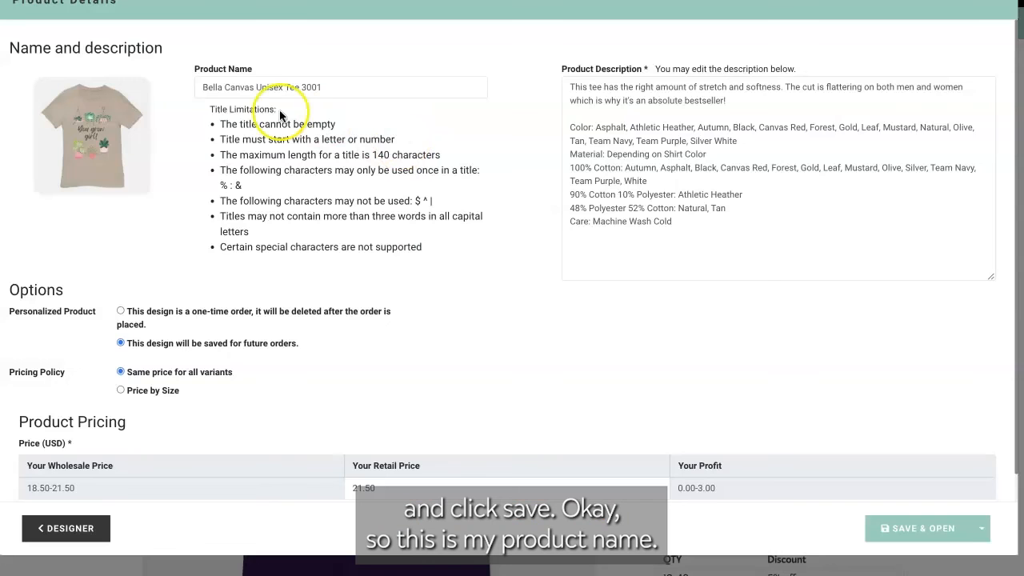
left_click(202, 87)
type("Plants")
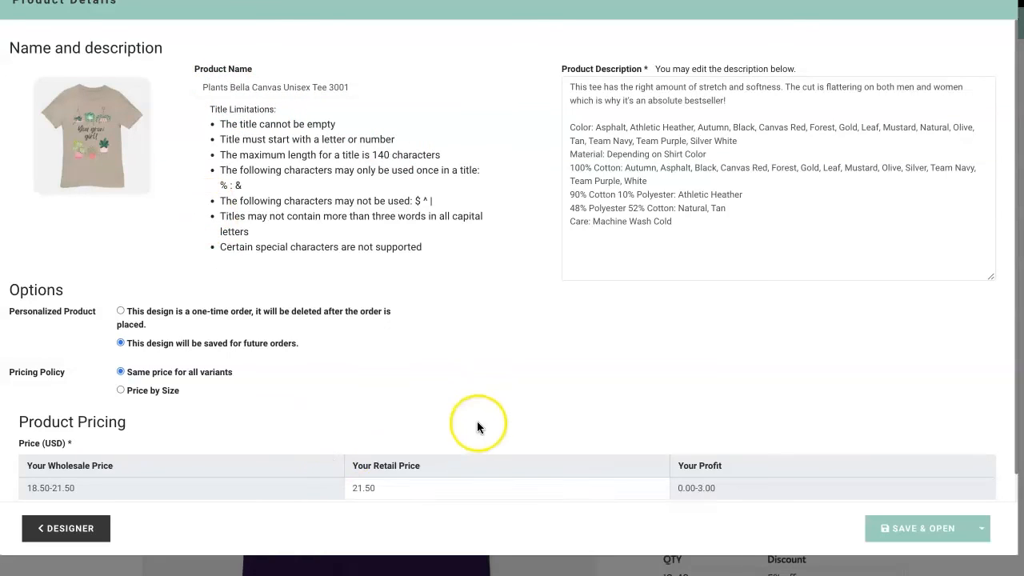
left_click(886, 526)
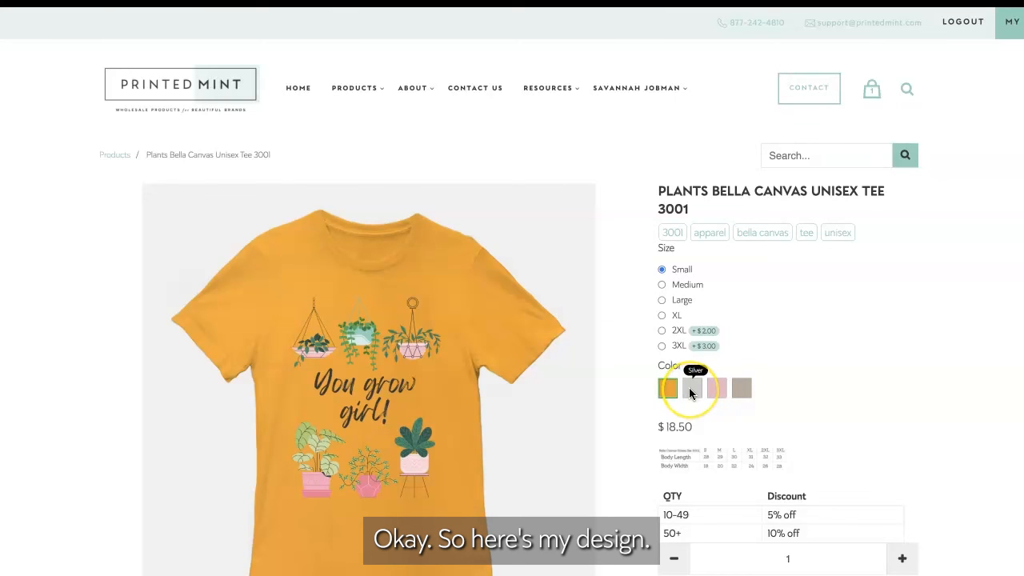
- Preview the saved tee in Silver and Tan and look over its product page
left_click(690, 388)
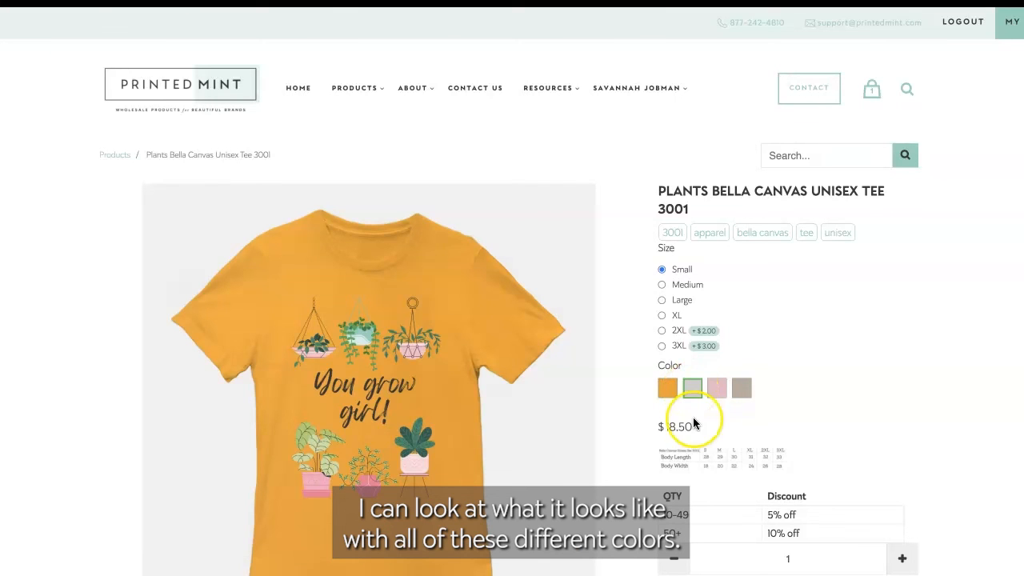
scroll(520, 448, "down", 1)
left_click(720, 314)
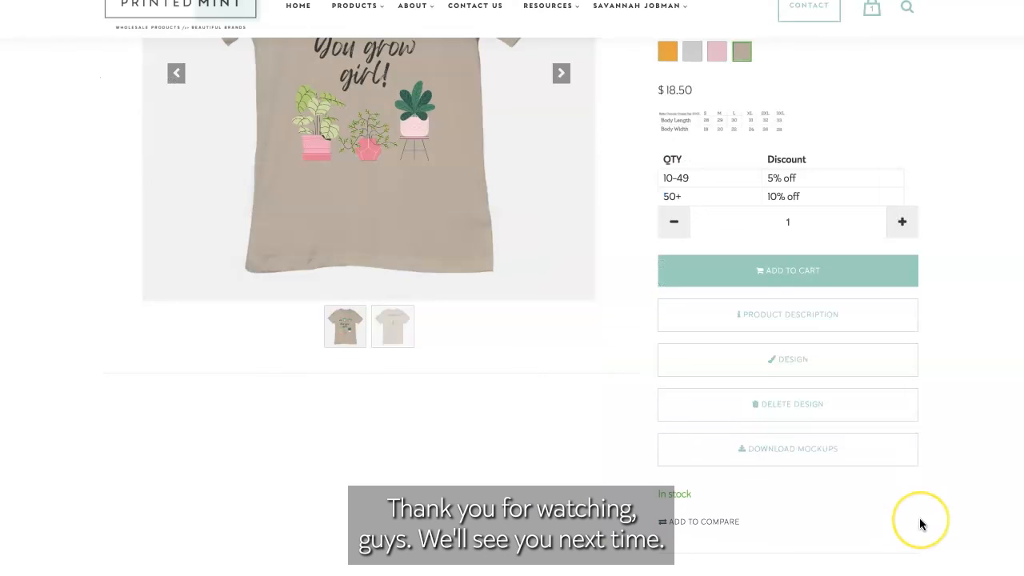
scroll(919, 518, "up", 5)
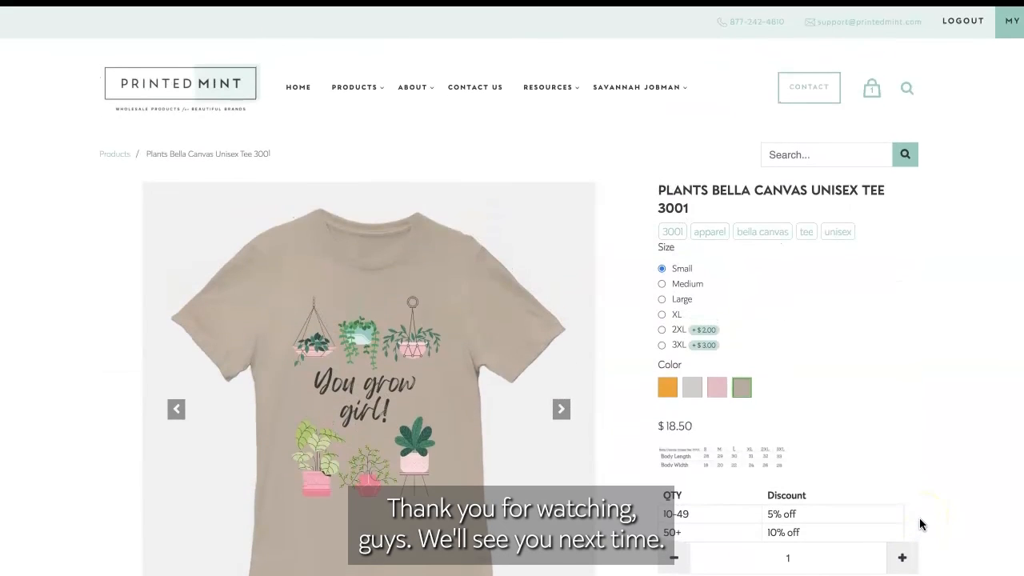
scroll(919, 519, "down", 2)
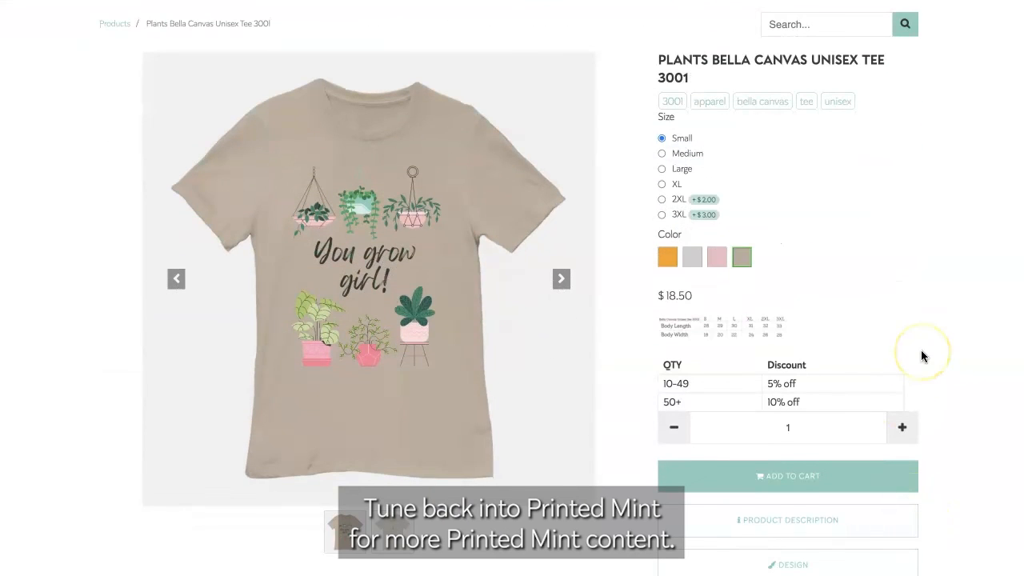